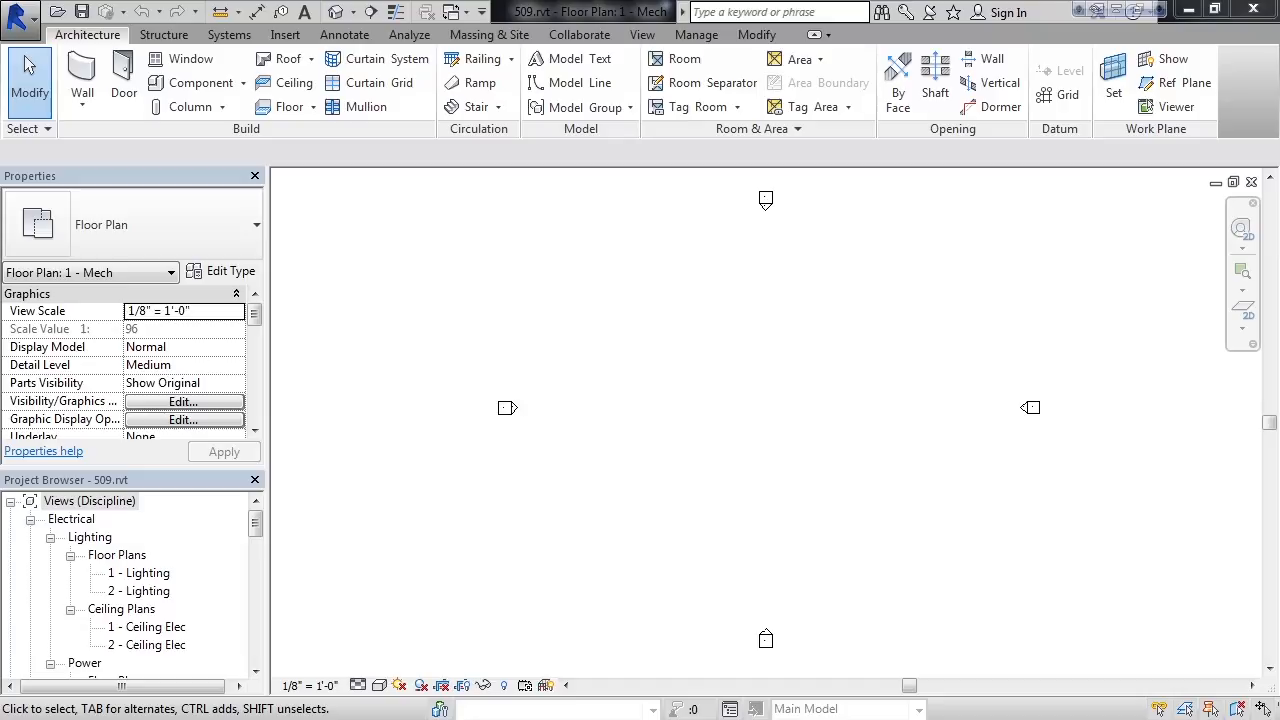
- Enable worksharing, assigning levels and grids to Shared Levels and Grids and the remaining elements to Workset1
click(566, 40)
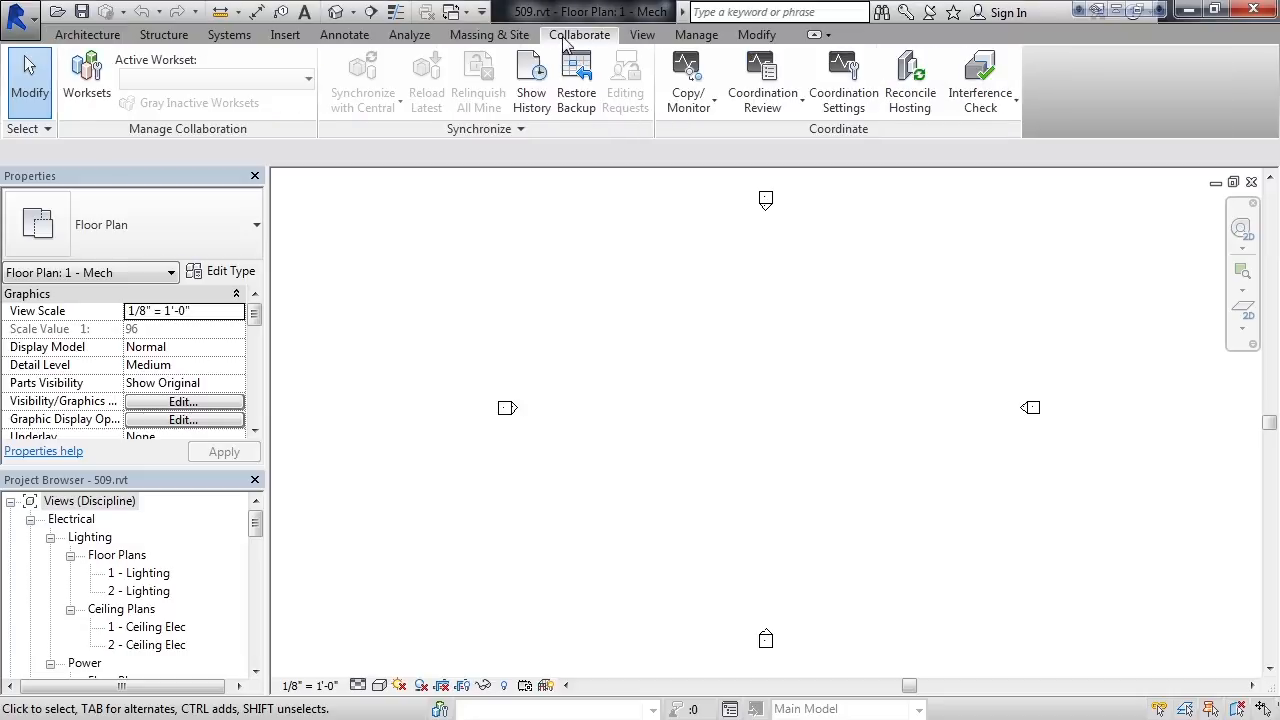
click(86, 98)
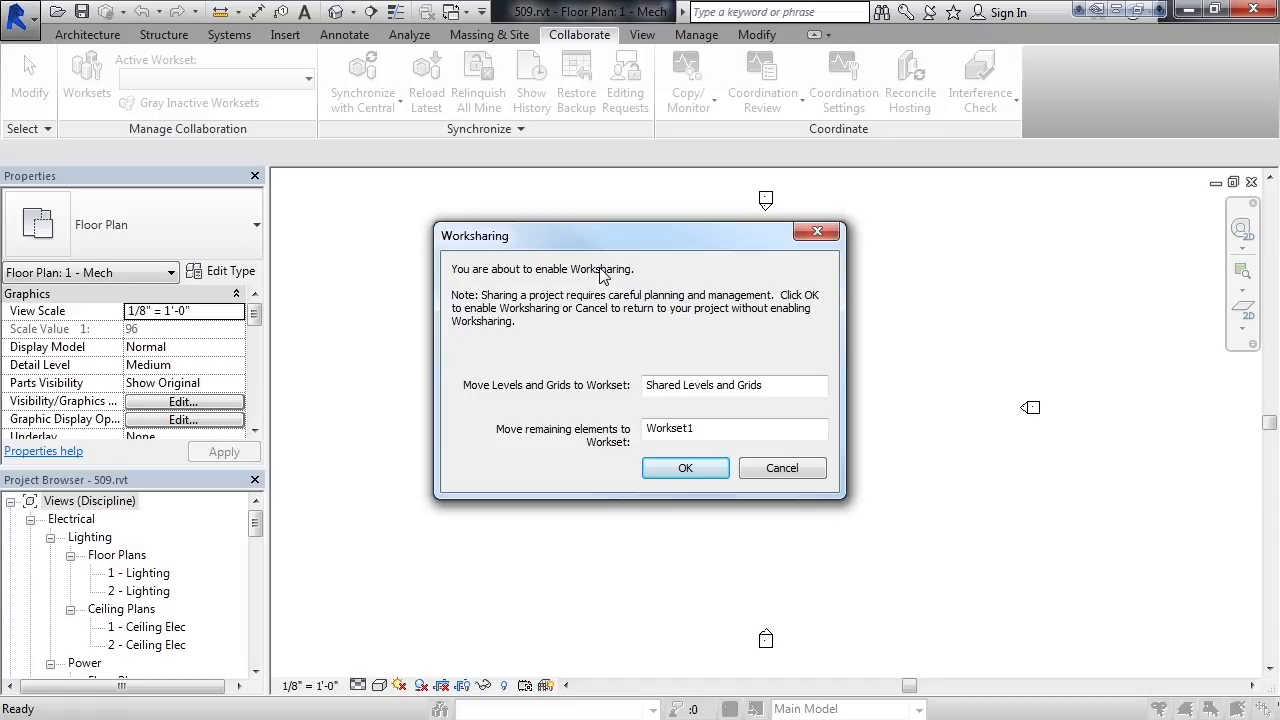
click(686, 468)
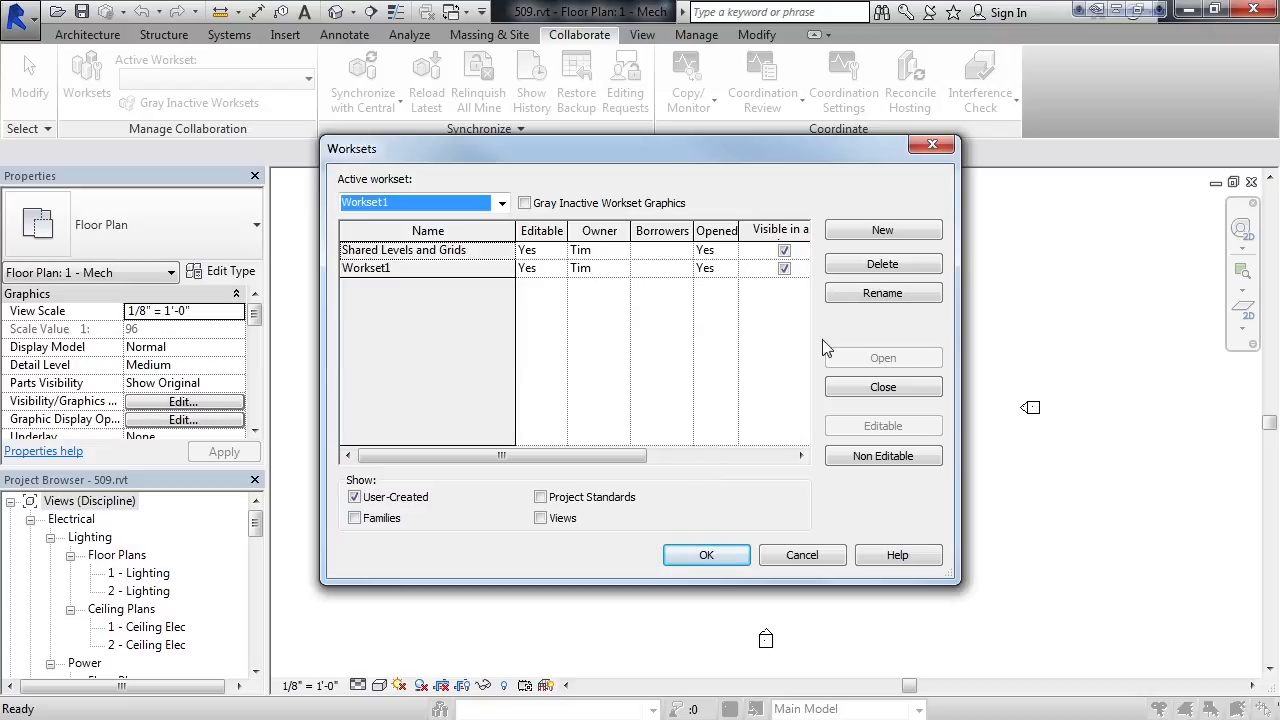
- Create two new worksets named MEP and STRUCTURE, both visible in all views
click(882, 231)
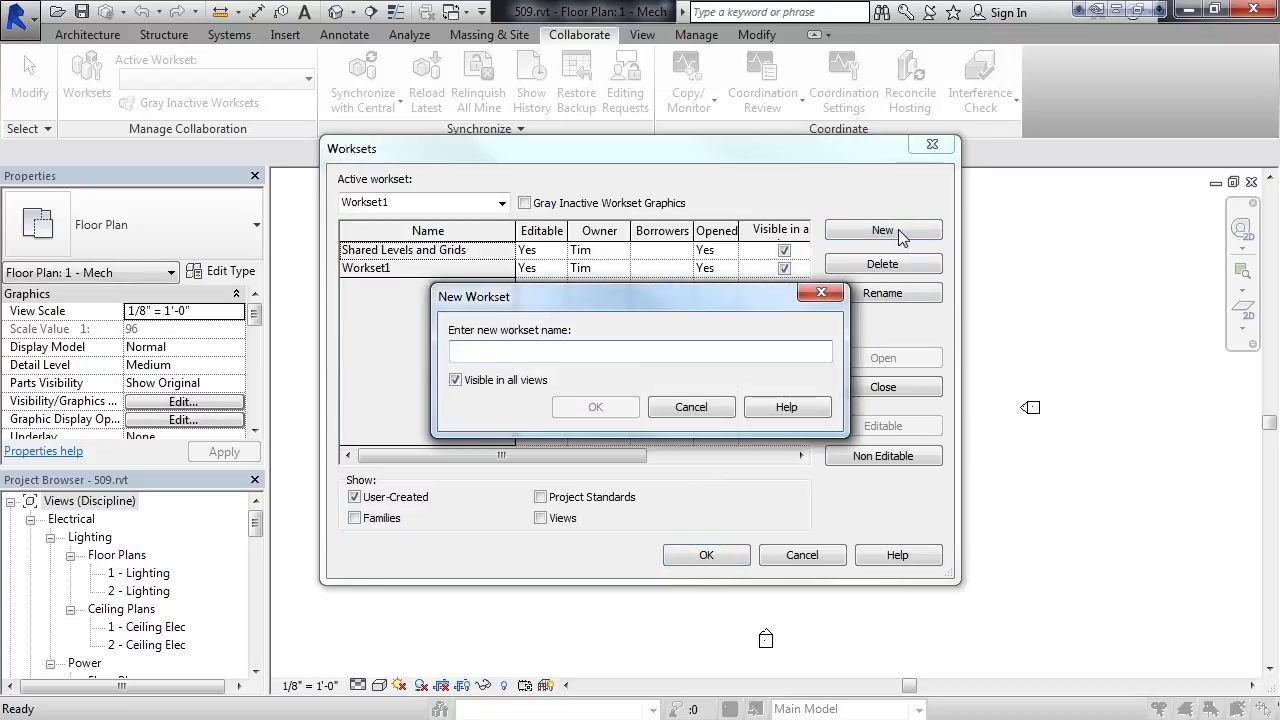
text(MEP)
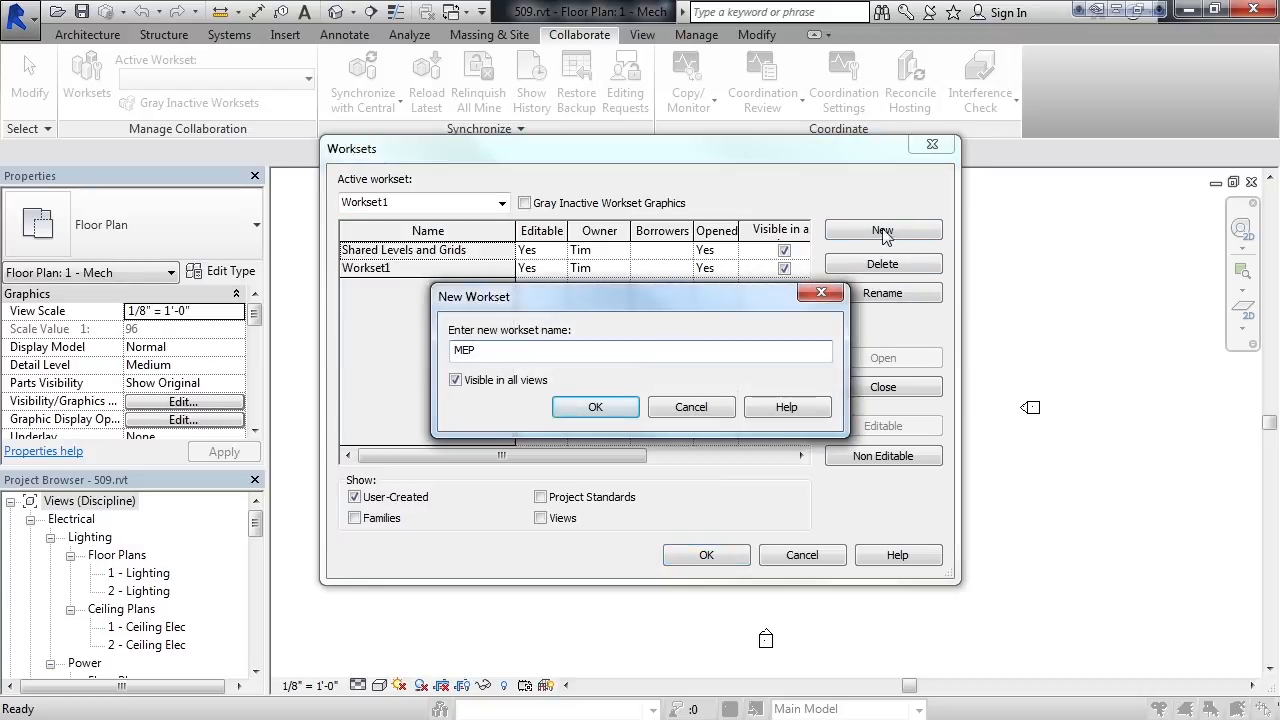
click(613, 407)
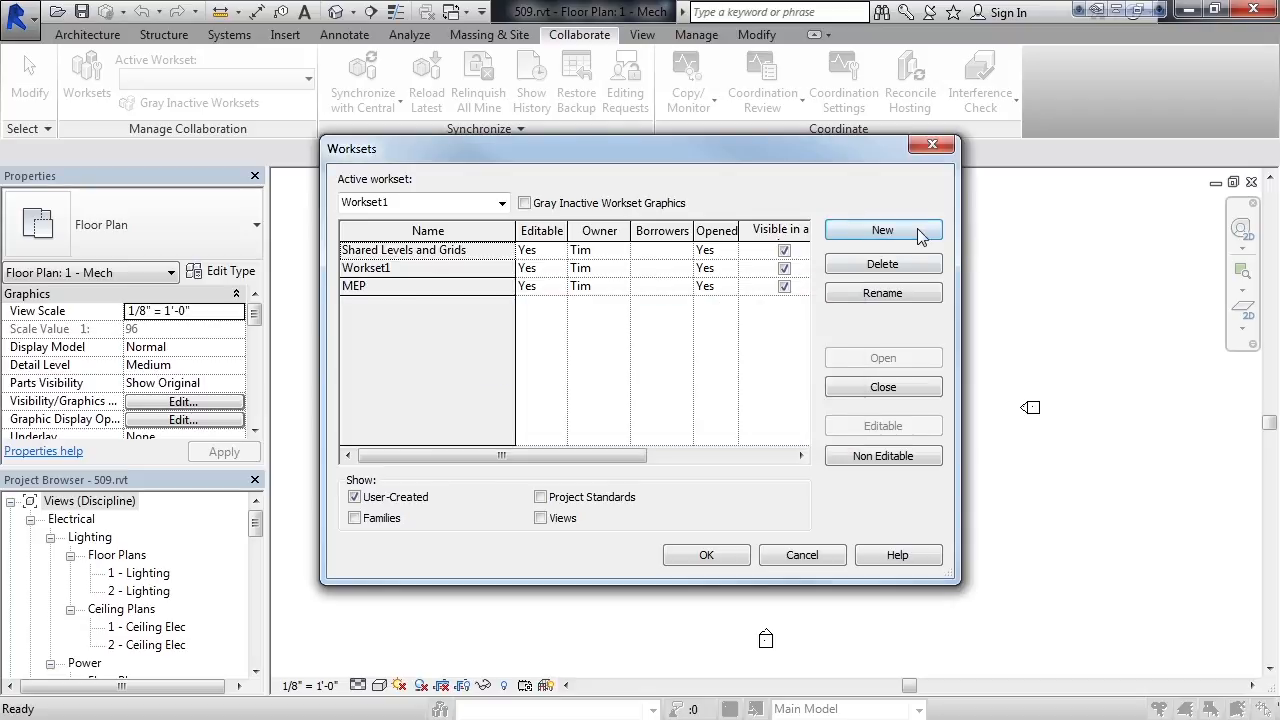
click(882, 231)
text(STRUCTURE)
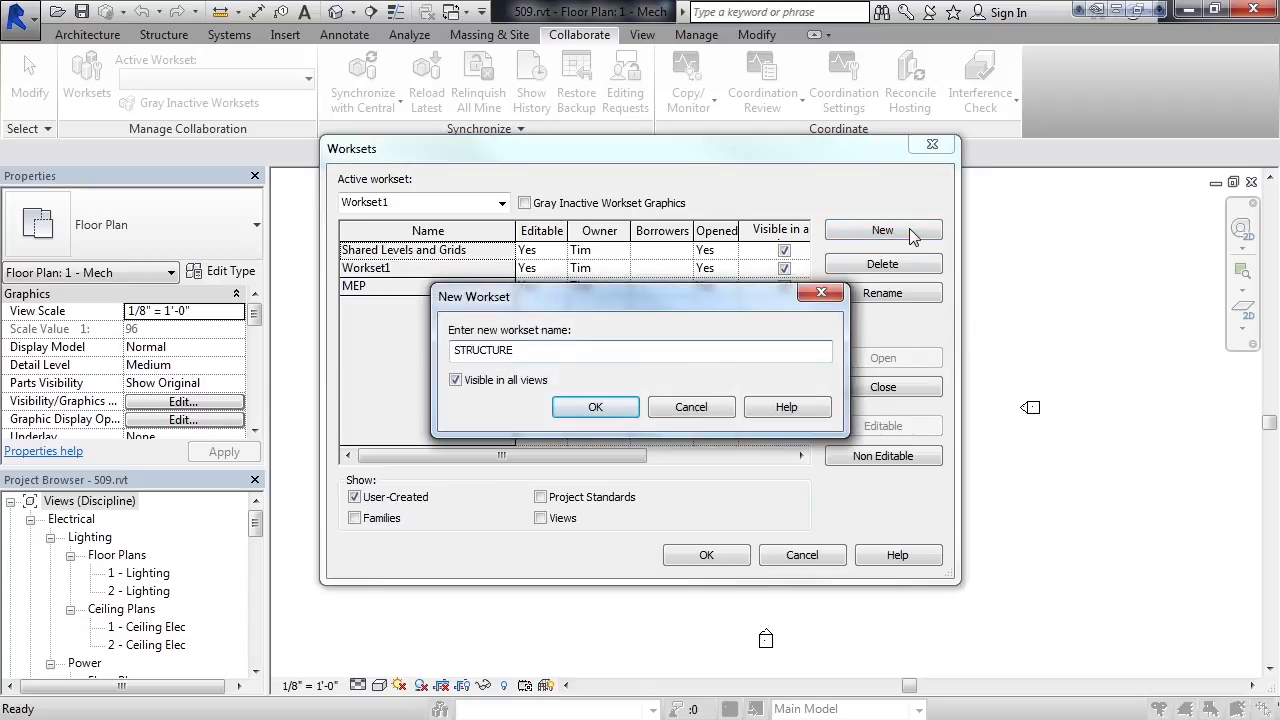
click(596, 407)
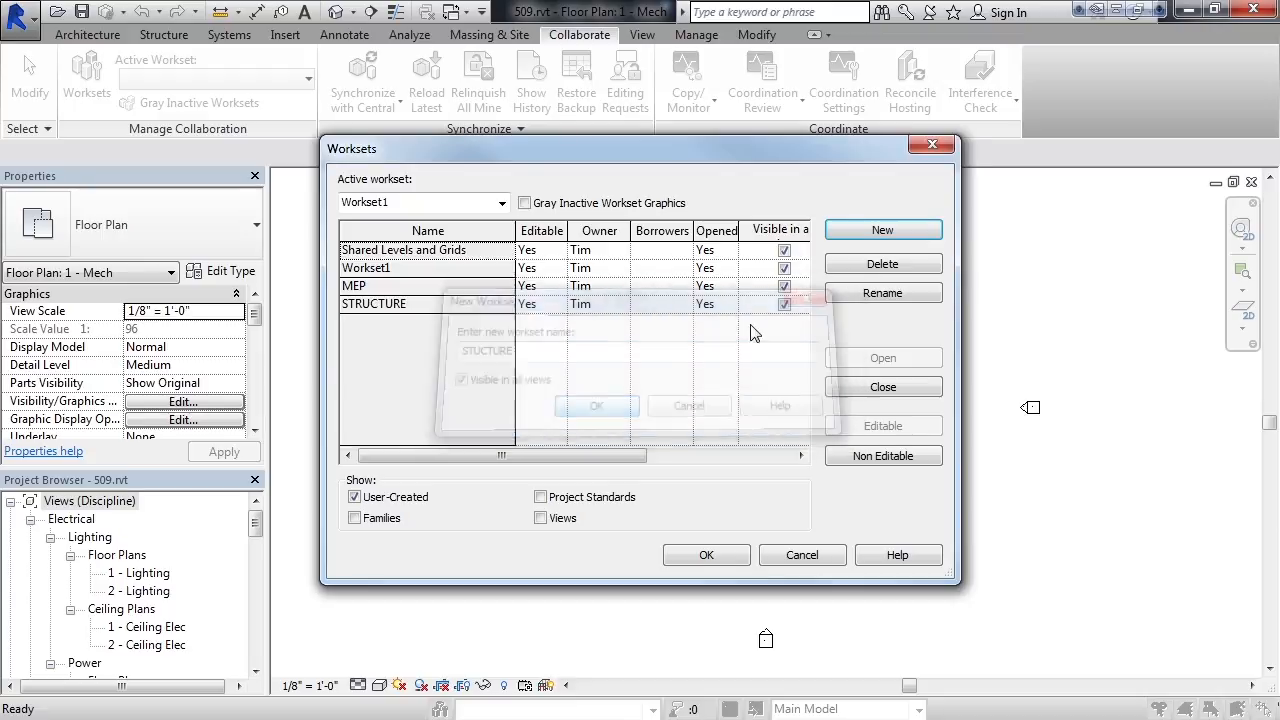
- Create two more worksets named Doors and HVAC, both visible in all views
click(882, 231)
text(Doors)
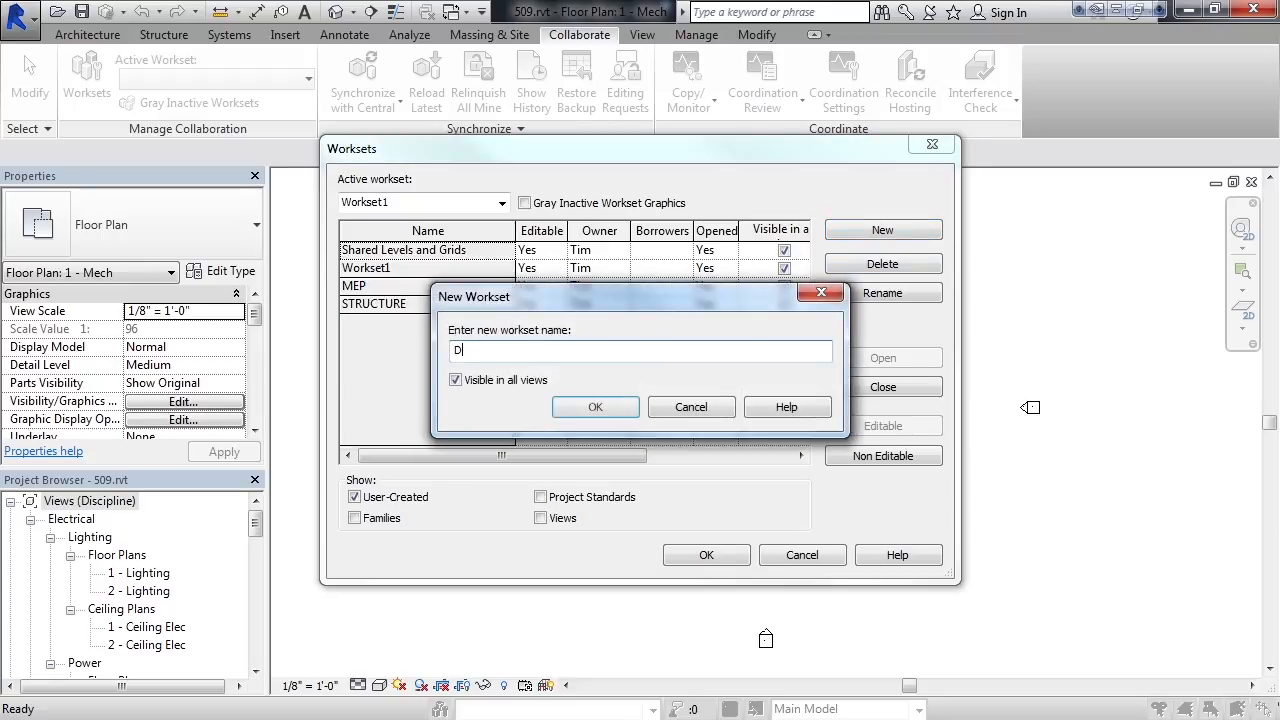
click(623, 404)
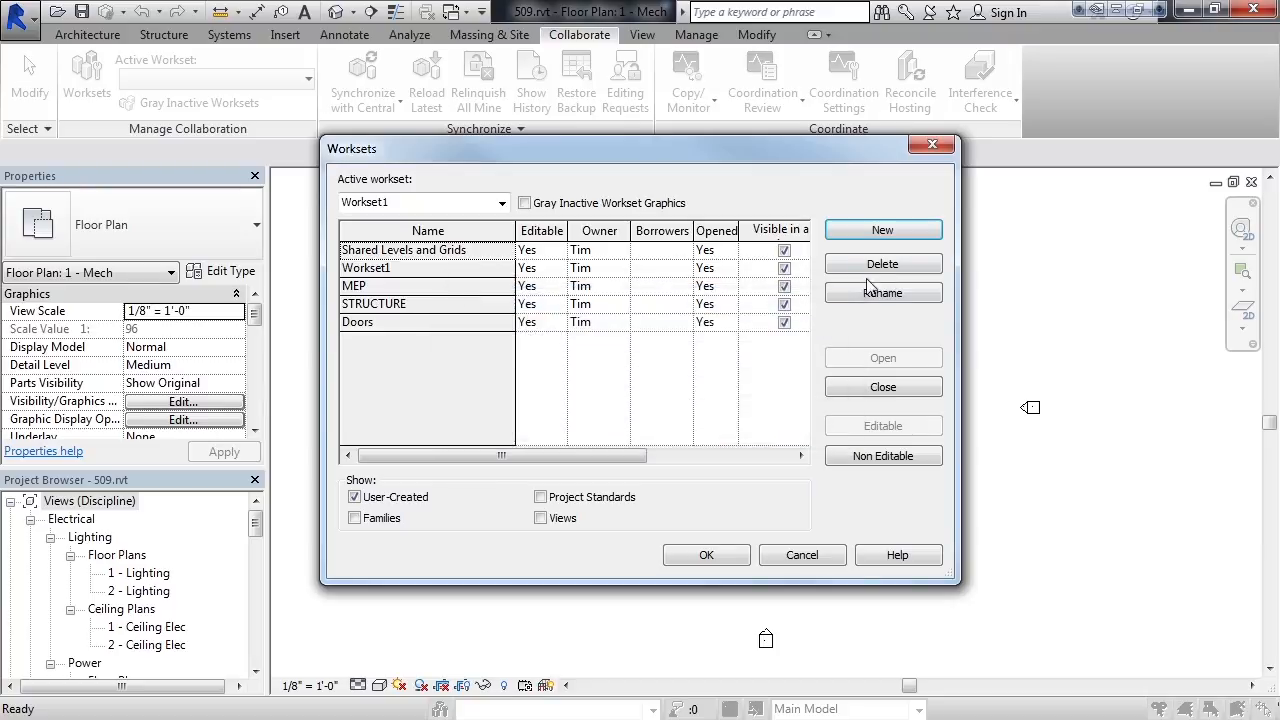
click(887, 230)
text(HVAC)
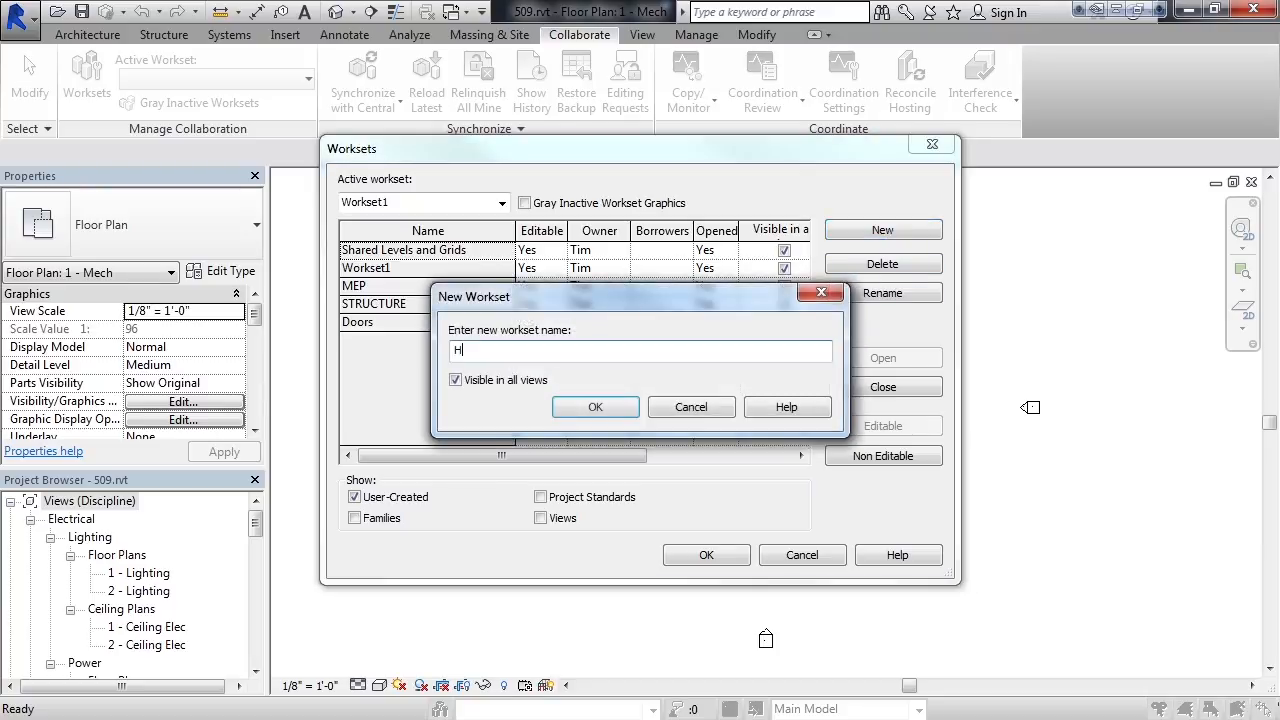
click(600, 408)
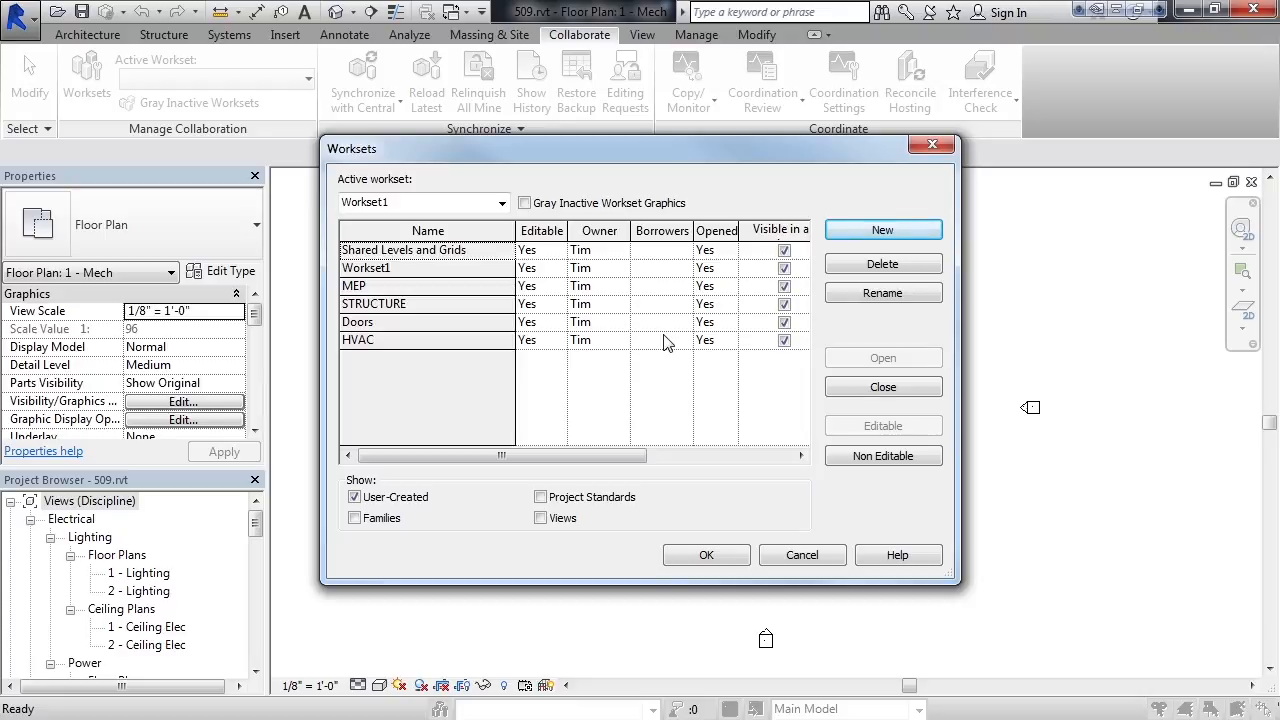
- Review the project standards and family worksets in turn, return to user-created worksets only, and accept the workset setup
mouse_move(621, 456)
mouse_down()
mouse_move(696, 466)
mouse_move(615, 468)
mouse_up()
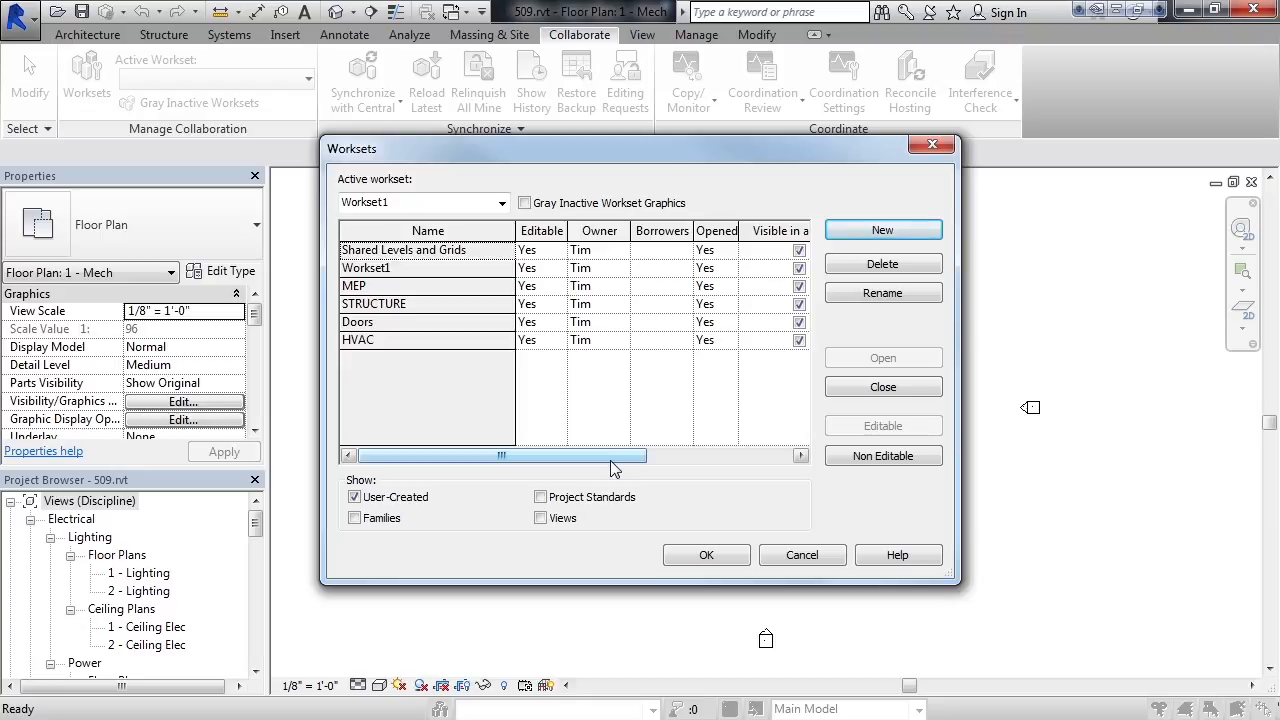
click(541, 497)
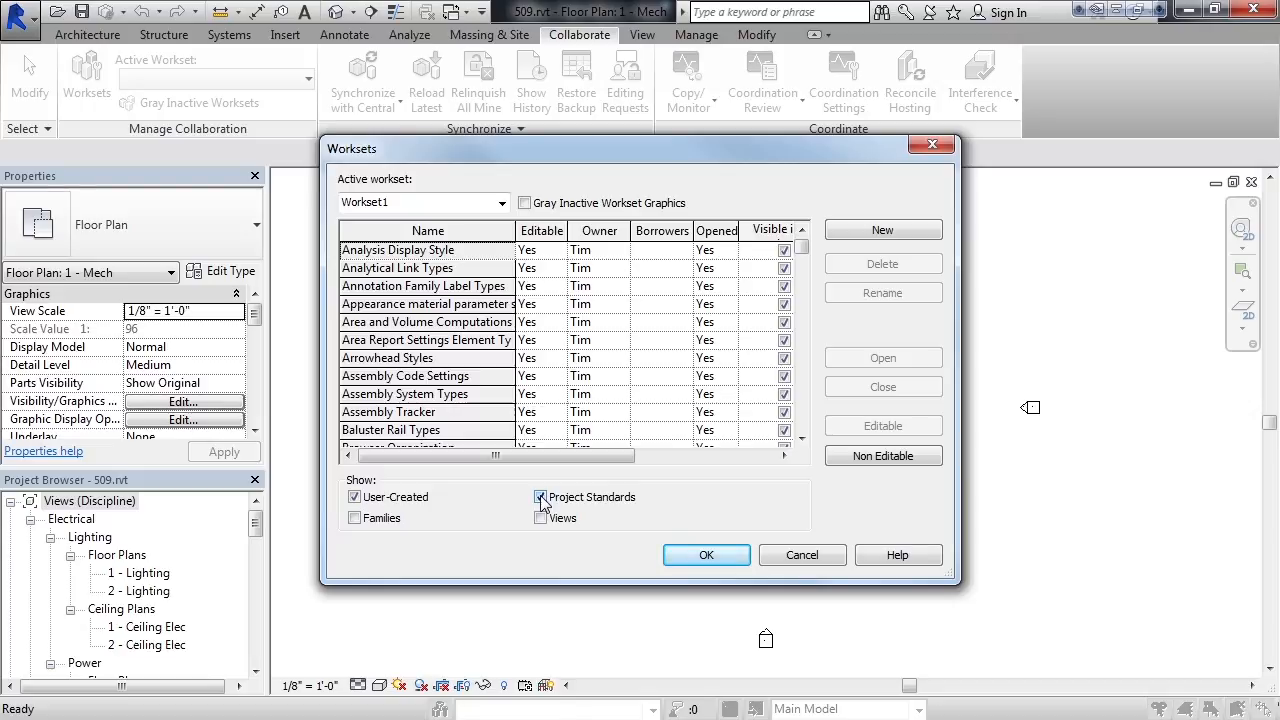
click(540, 497)
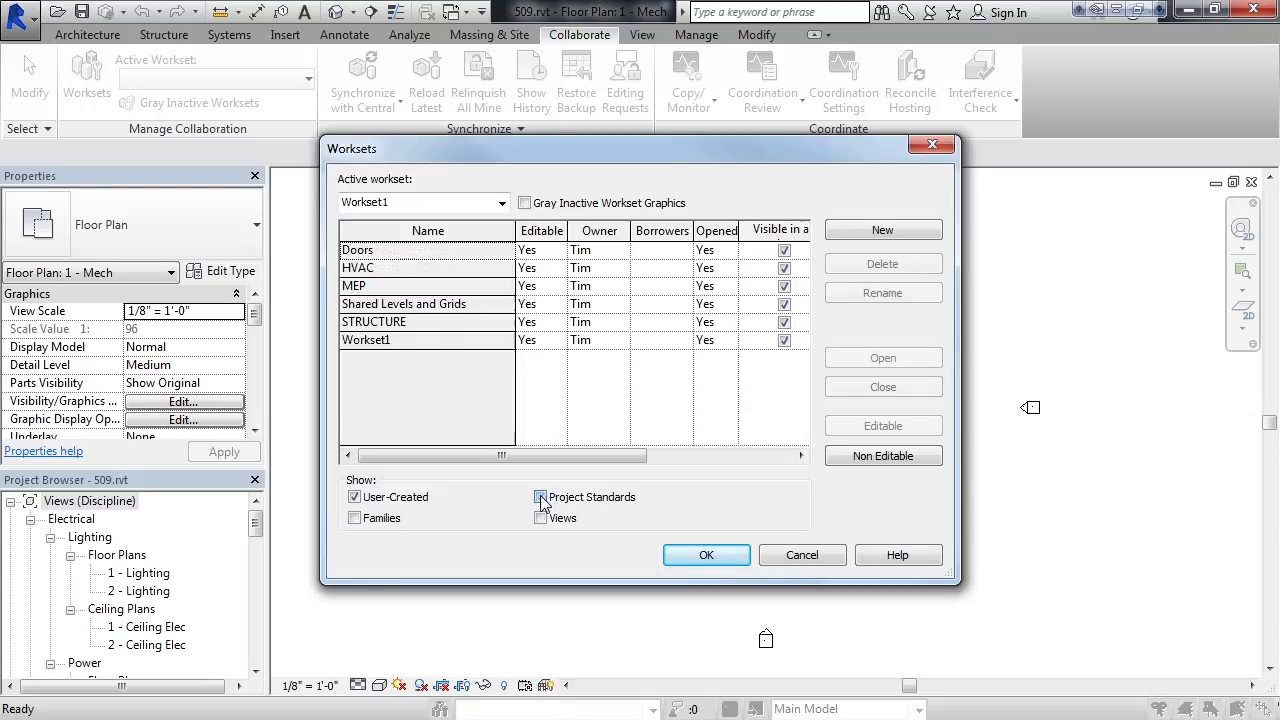
click(356, 519)
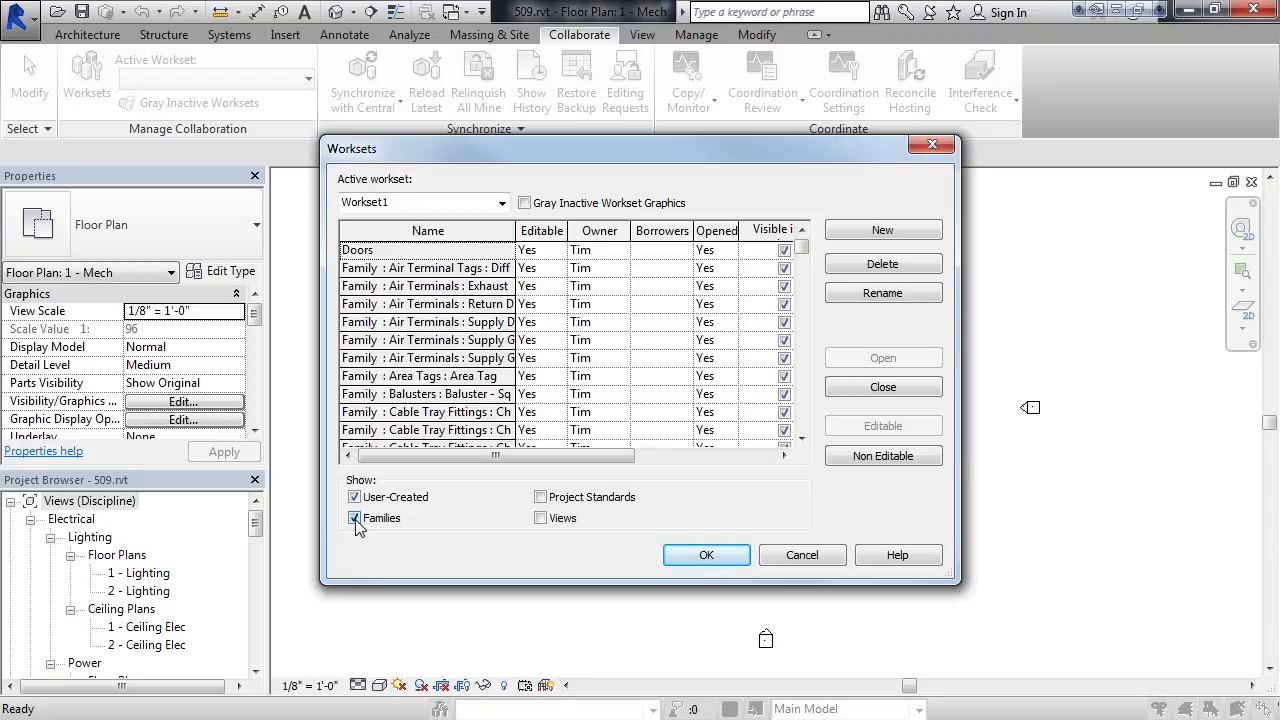
click(355, 519)
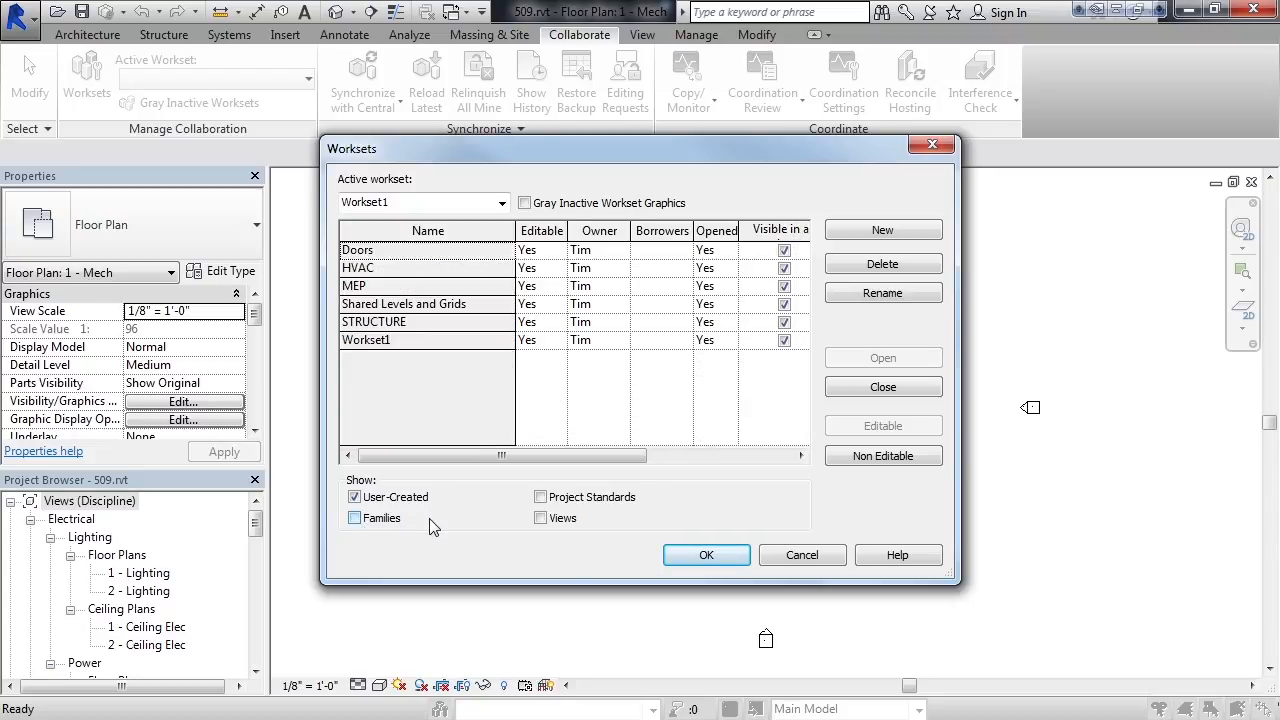
click(740, 562)
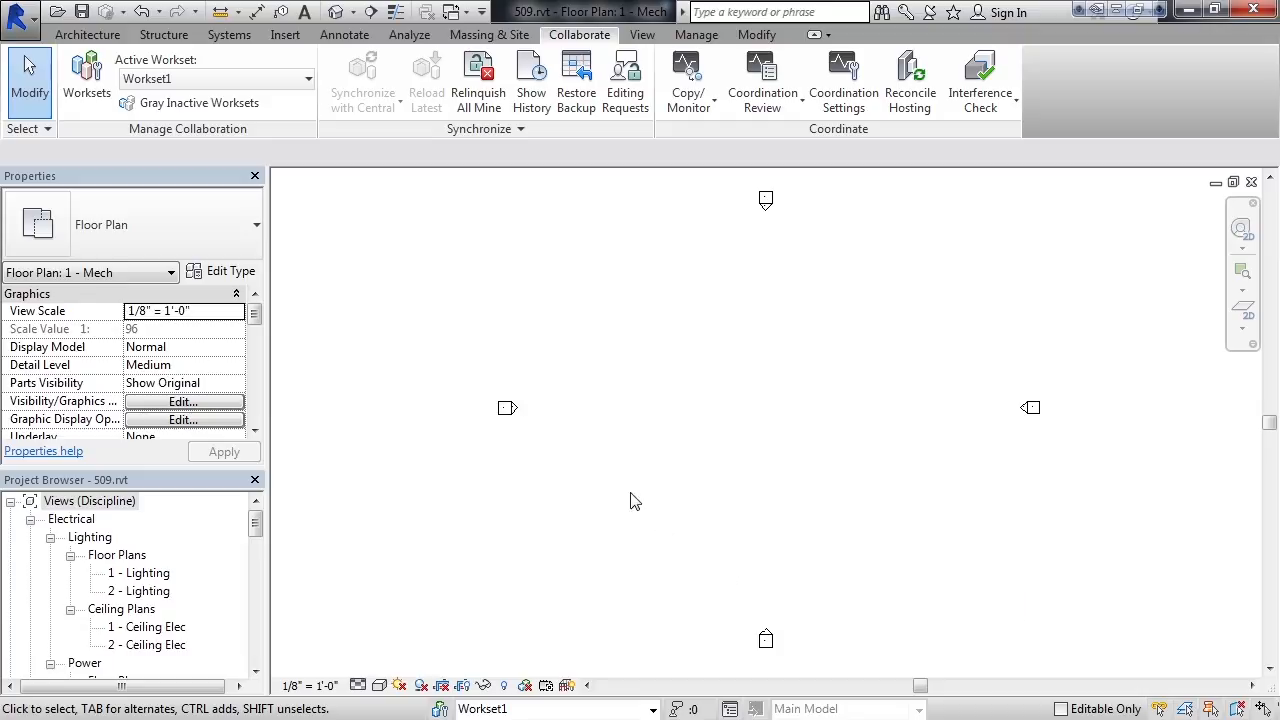
- Examine which worksets can be chosen as the active workset, leaving Workset1 active
click(308, 83)
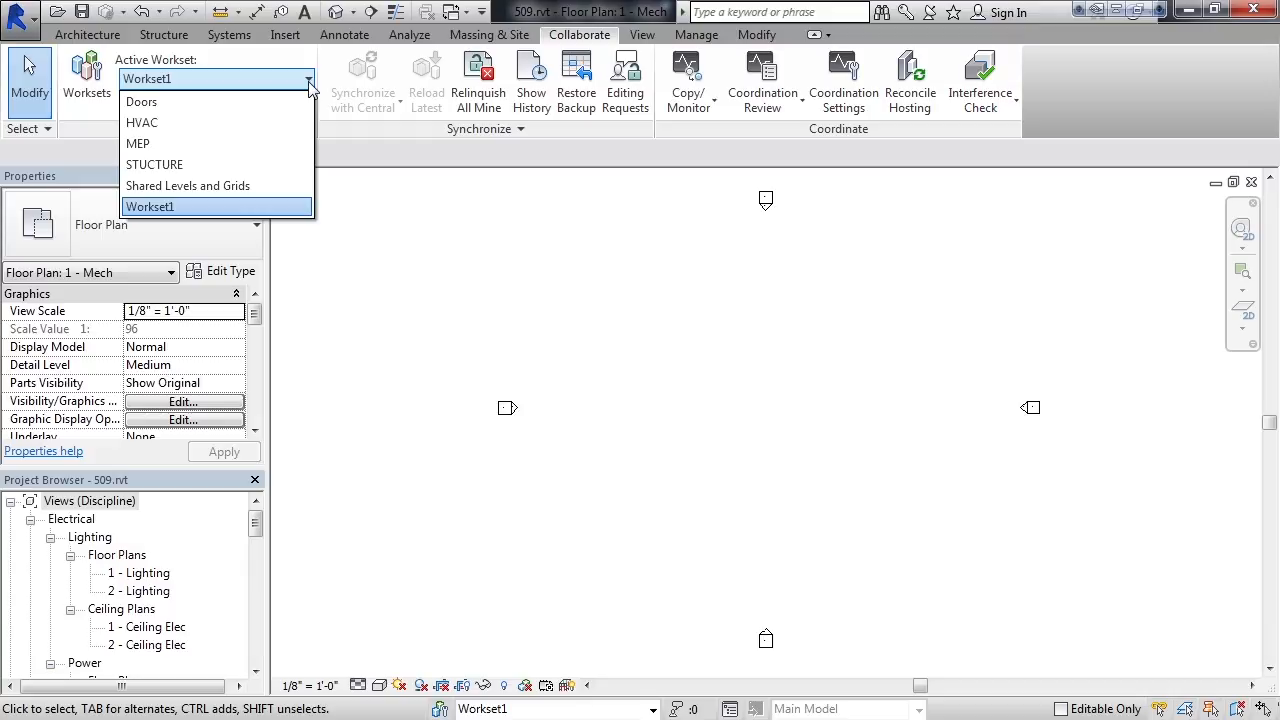
click(449, 222)
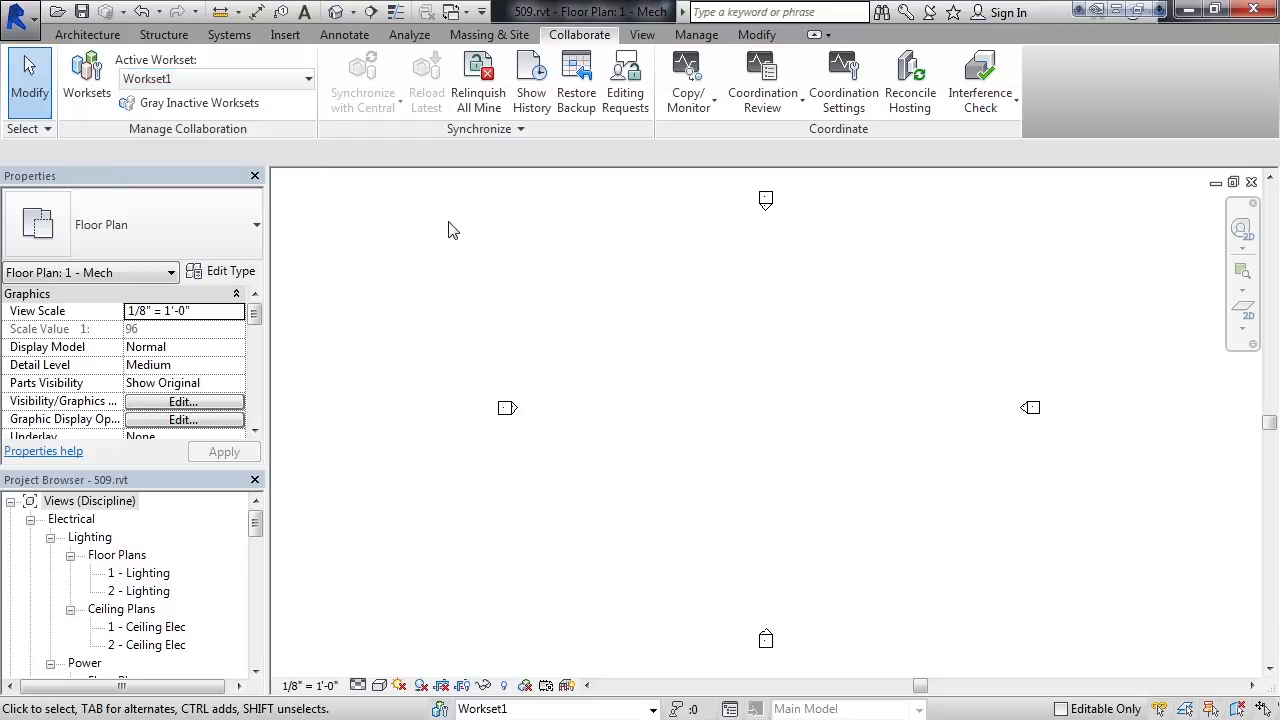
click(652, 710)
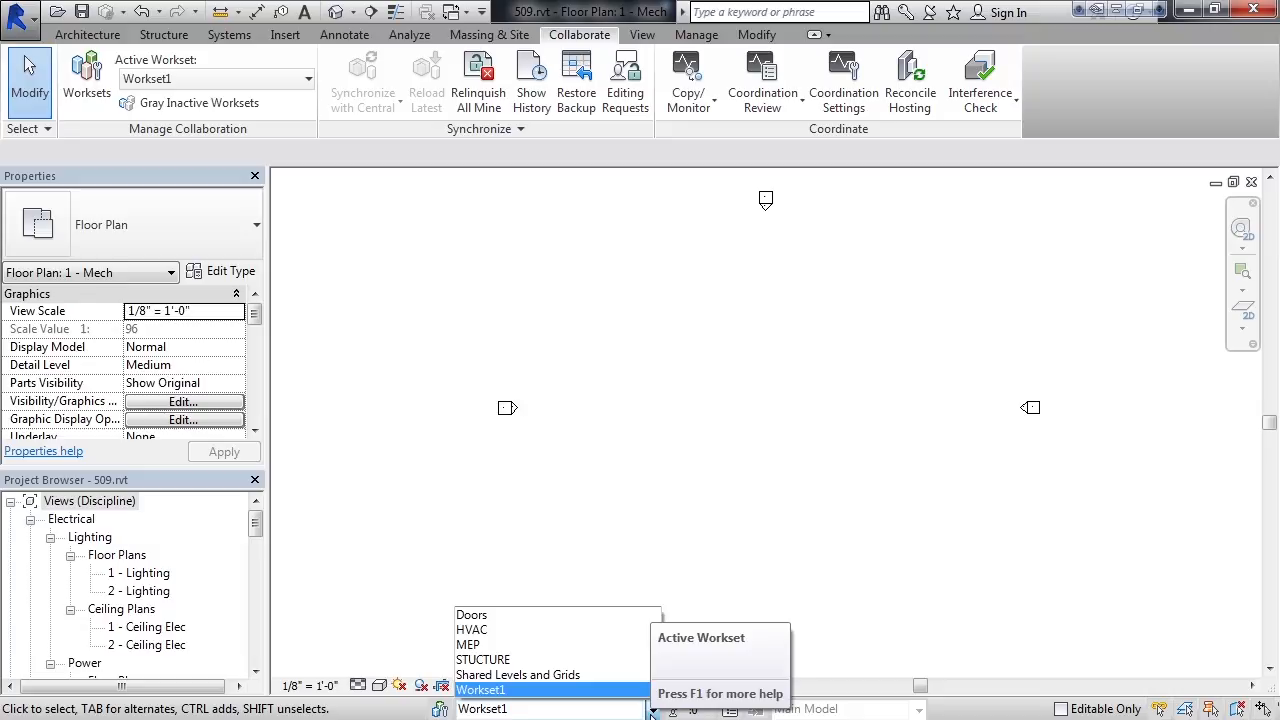
click(652, 709)
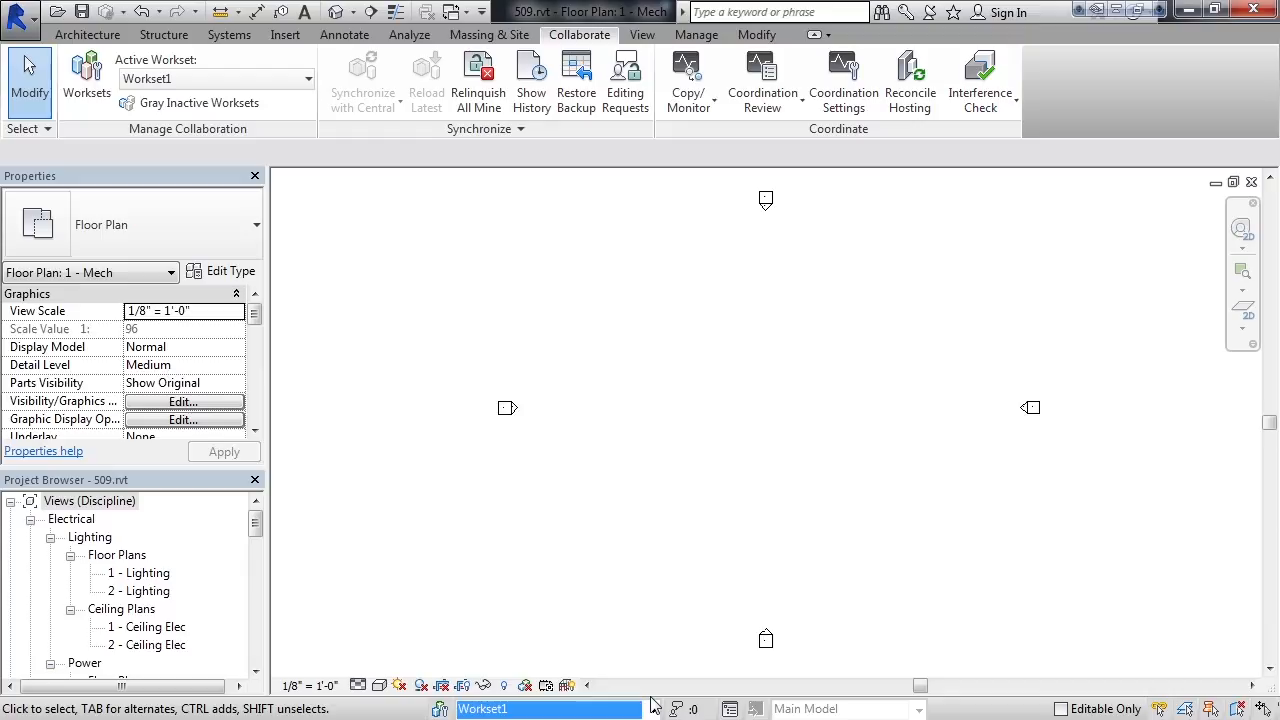
- Save the project in the DataFiles folder under the new name 509-CentralProject.rvt
click(33, 22)
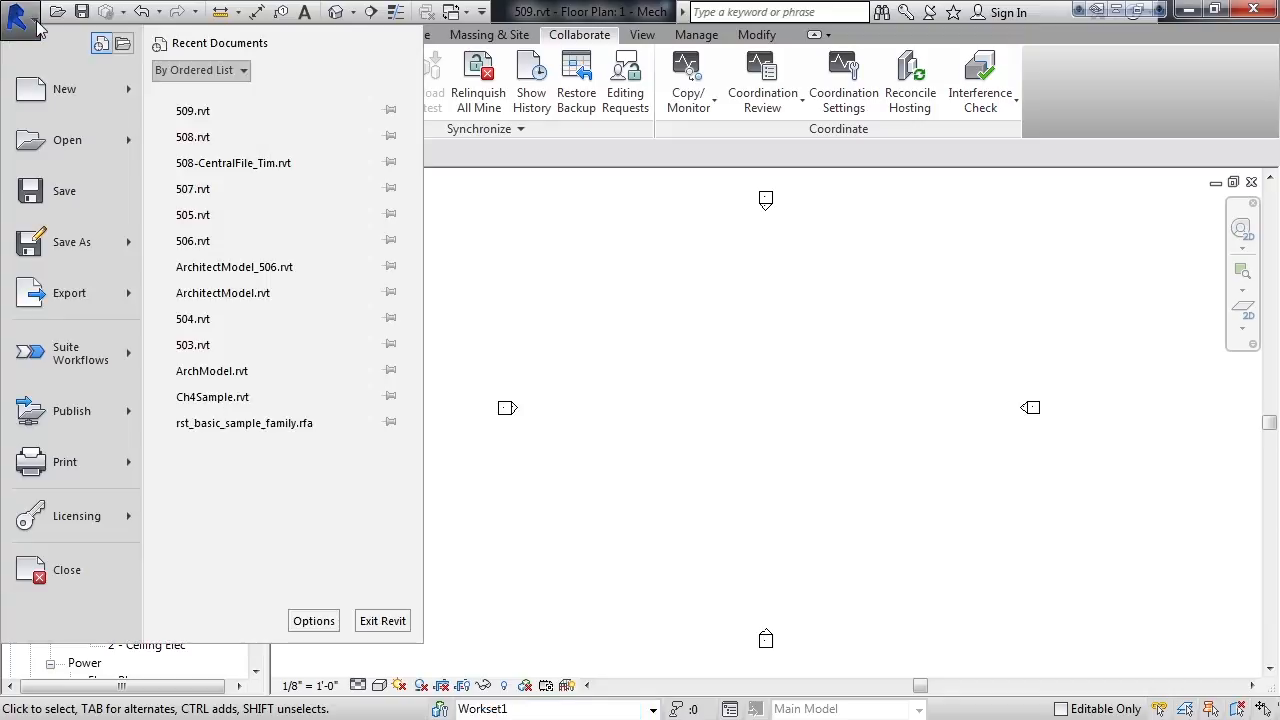
mouse_move(60, 241)
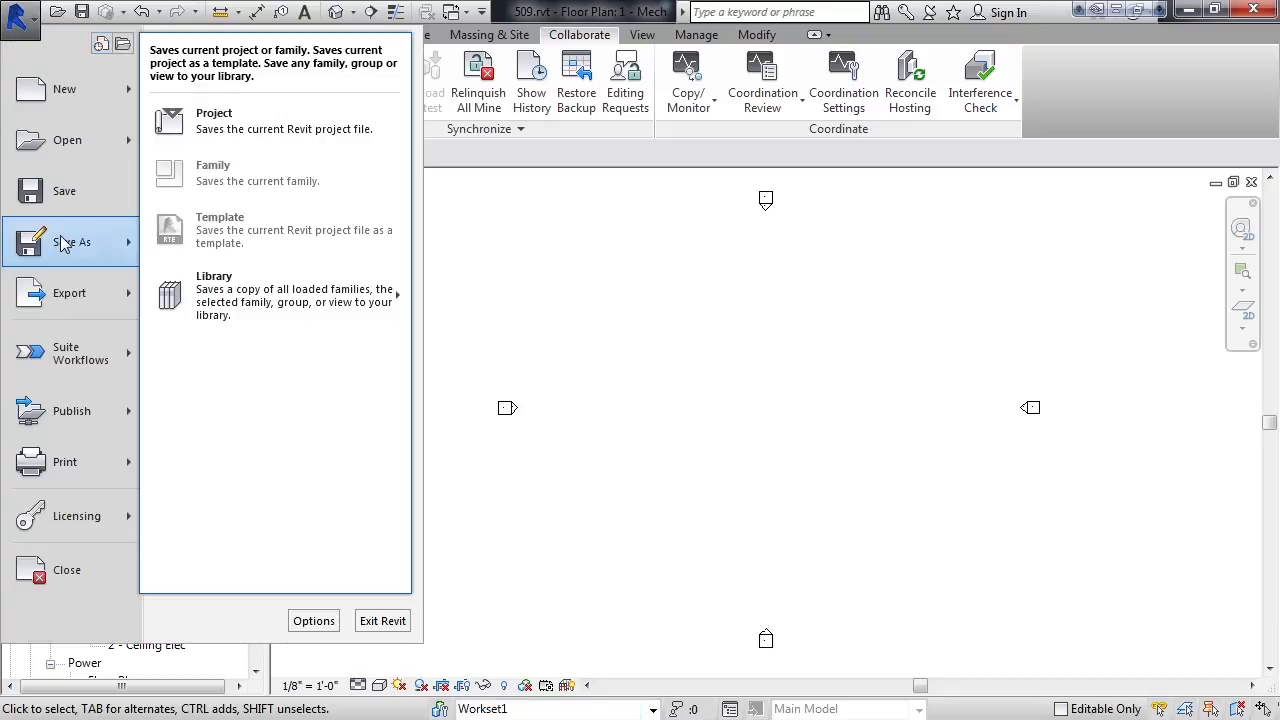
click(250, 130)
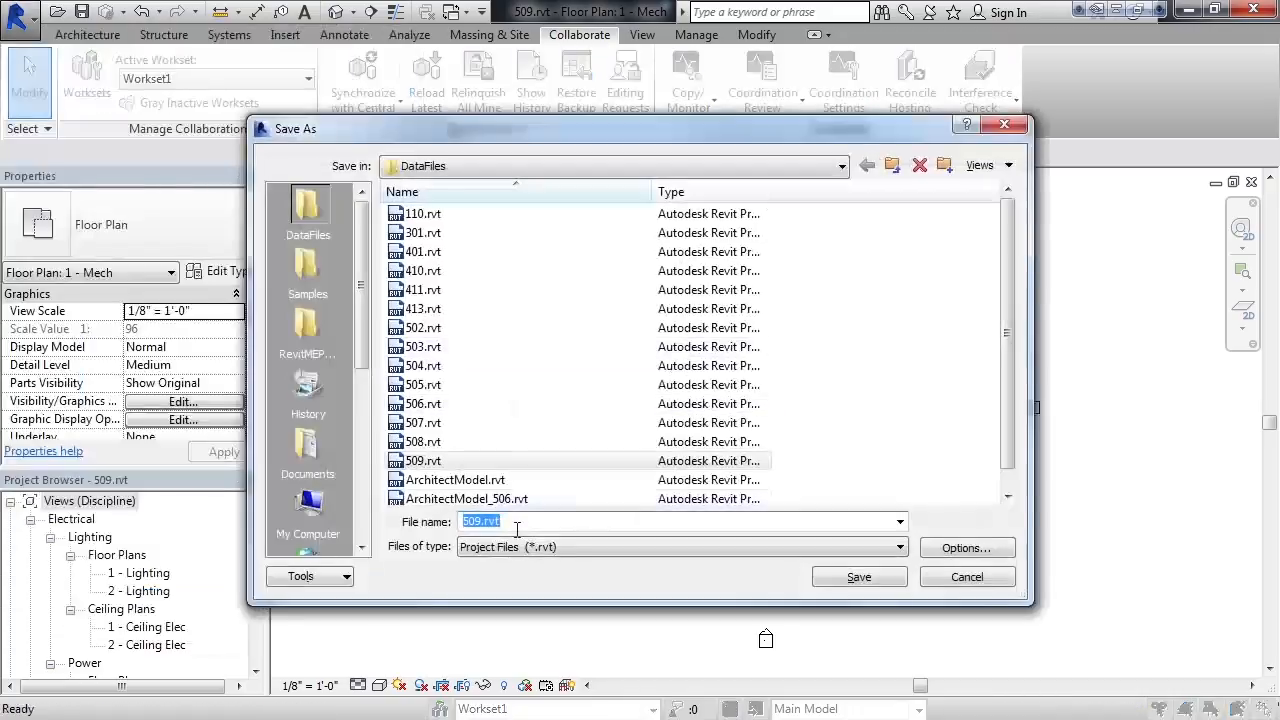
click(487, 525)
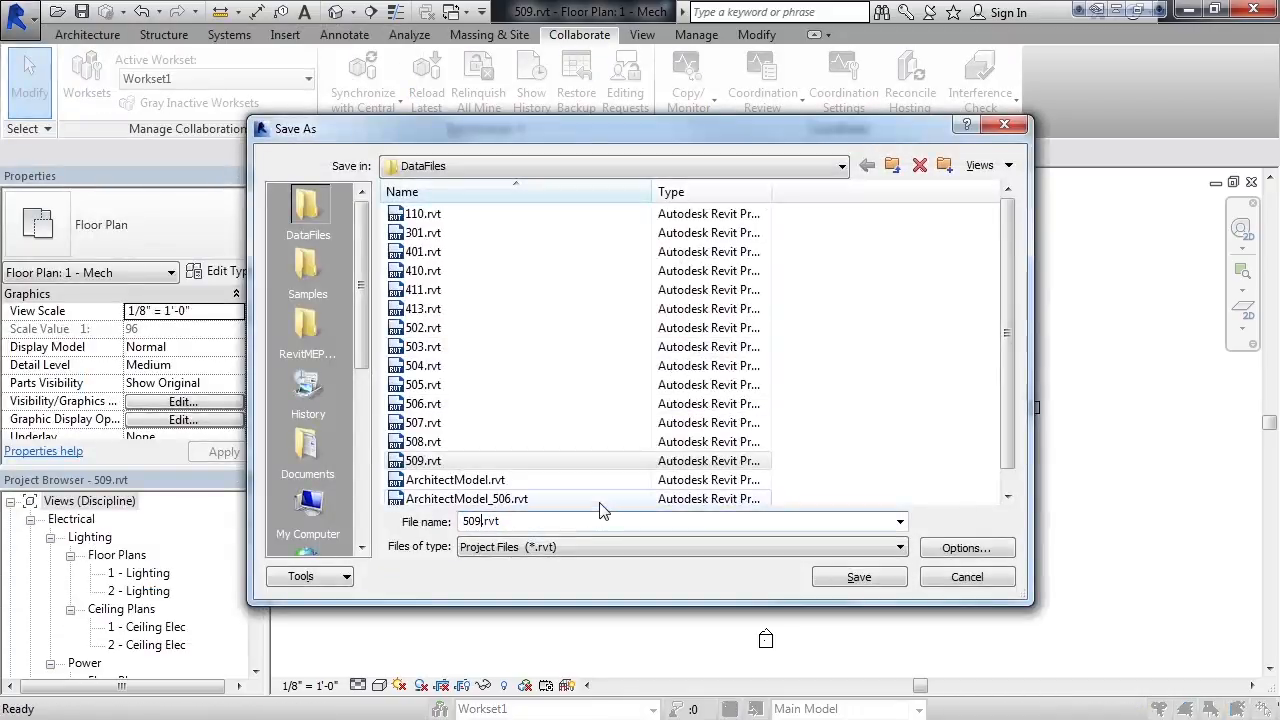
text(-)
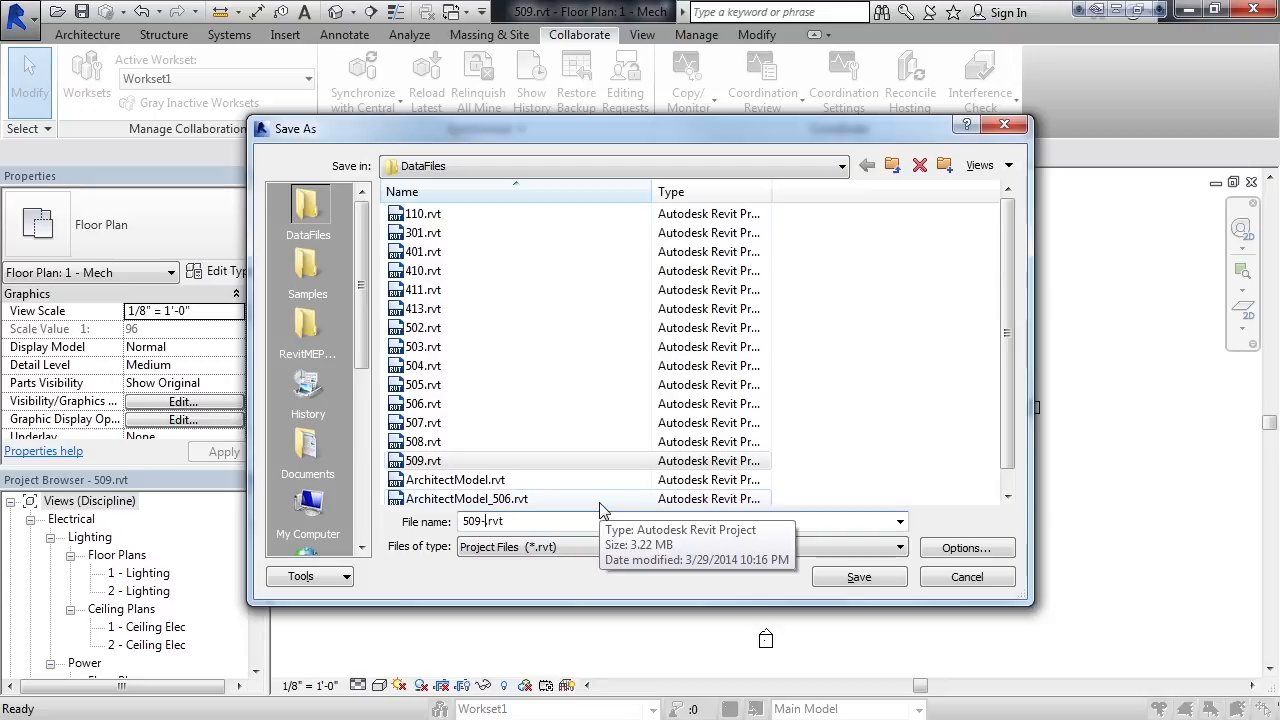
text(CentralProject)
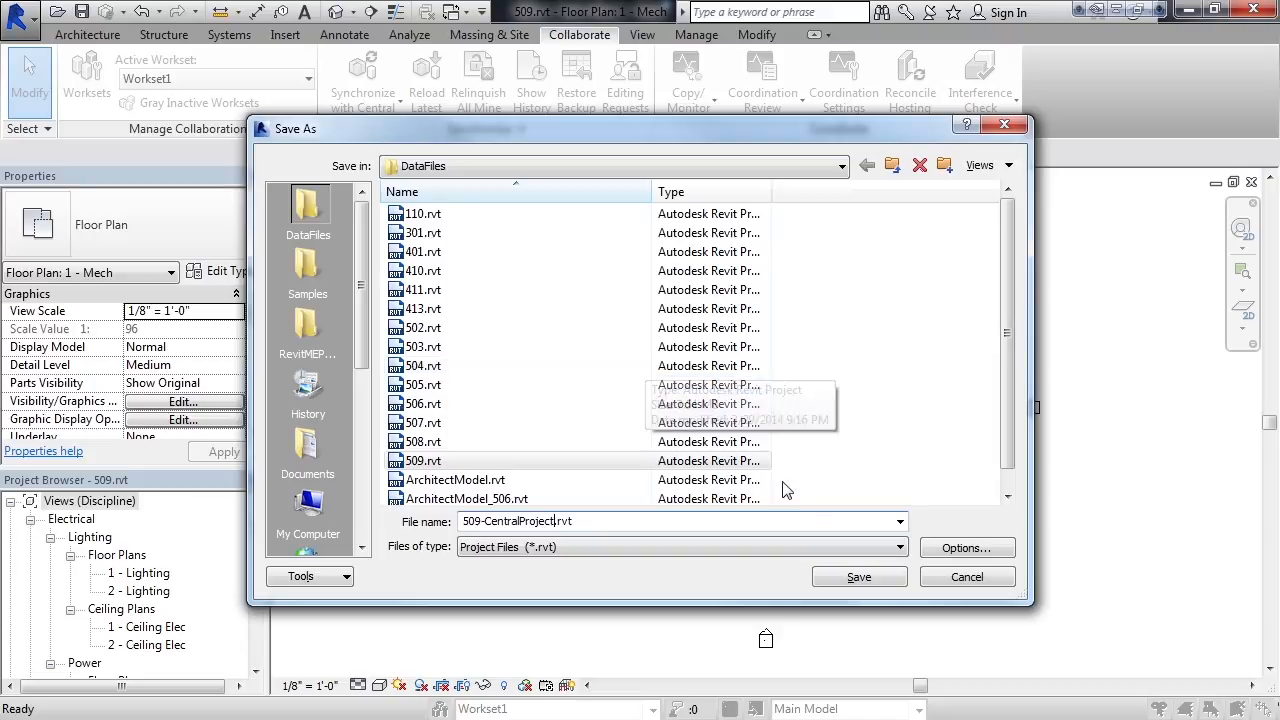
click(859, 577)
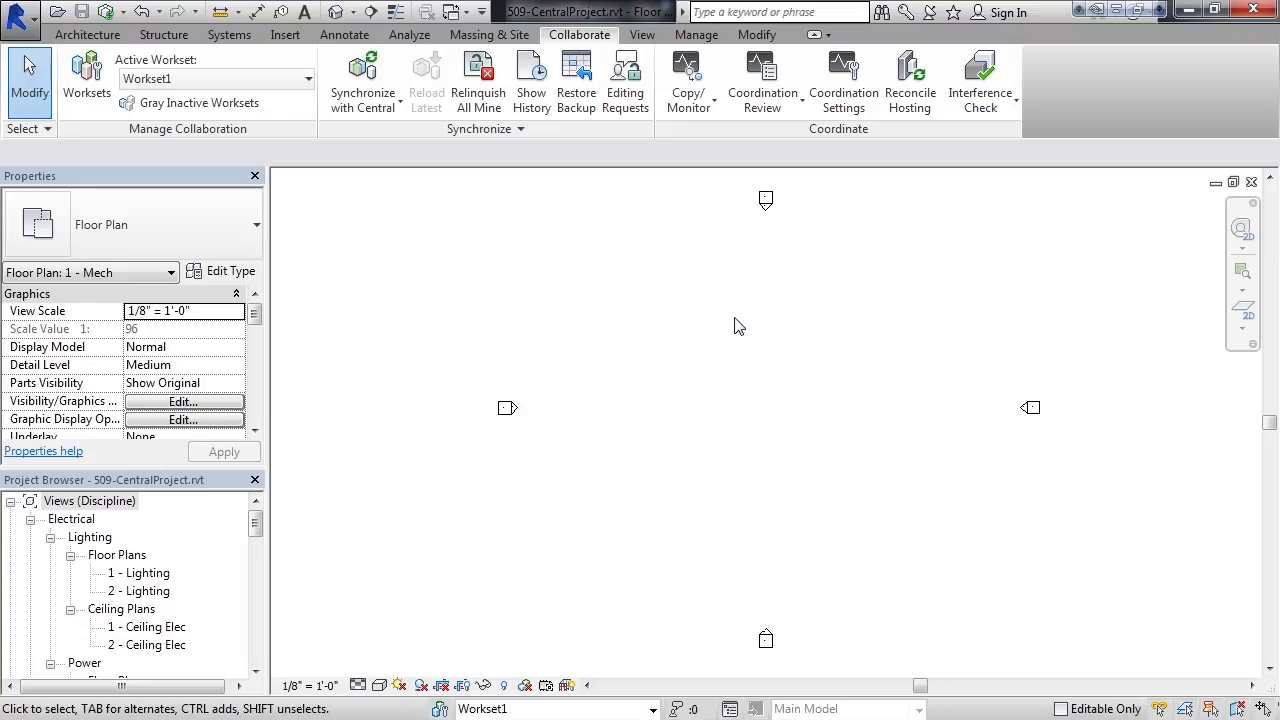
- Relinquish all owned worksets and synchronize the project with the central model, keeping the default synchronization settings
click(470, 80)
click(393, 110)
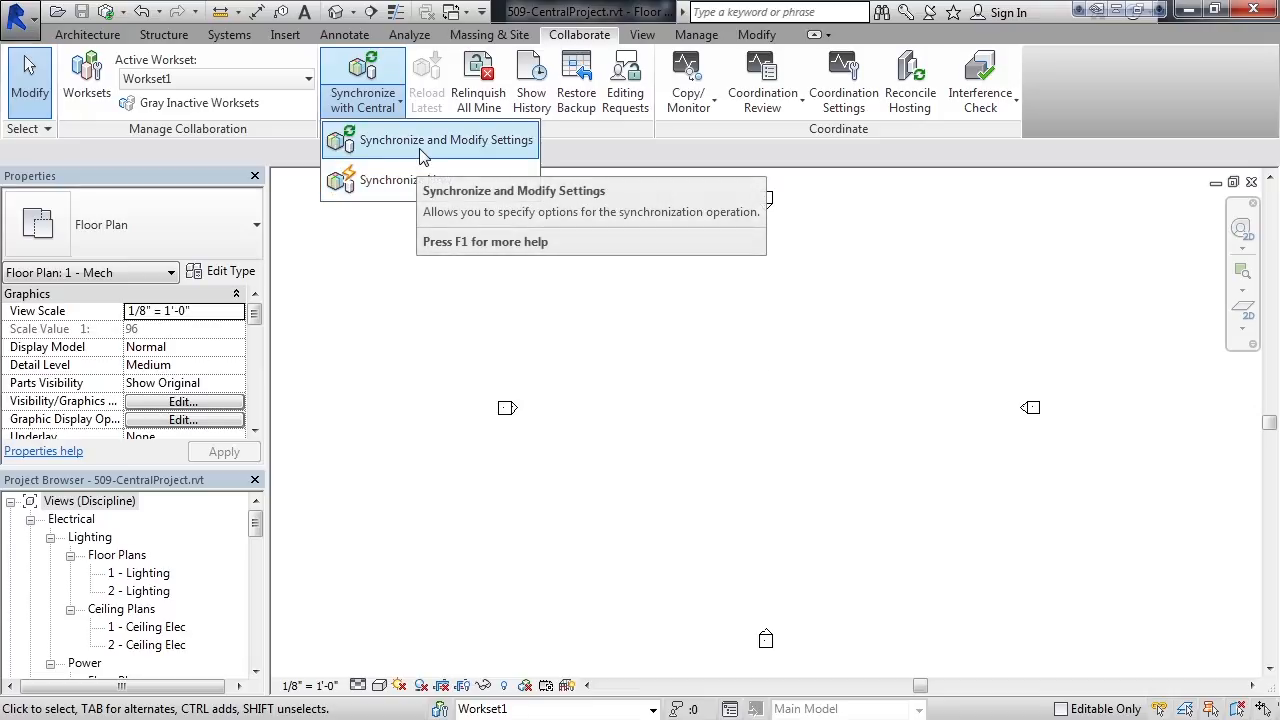
click(421, 155)
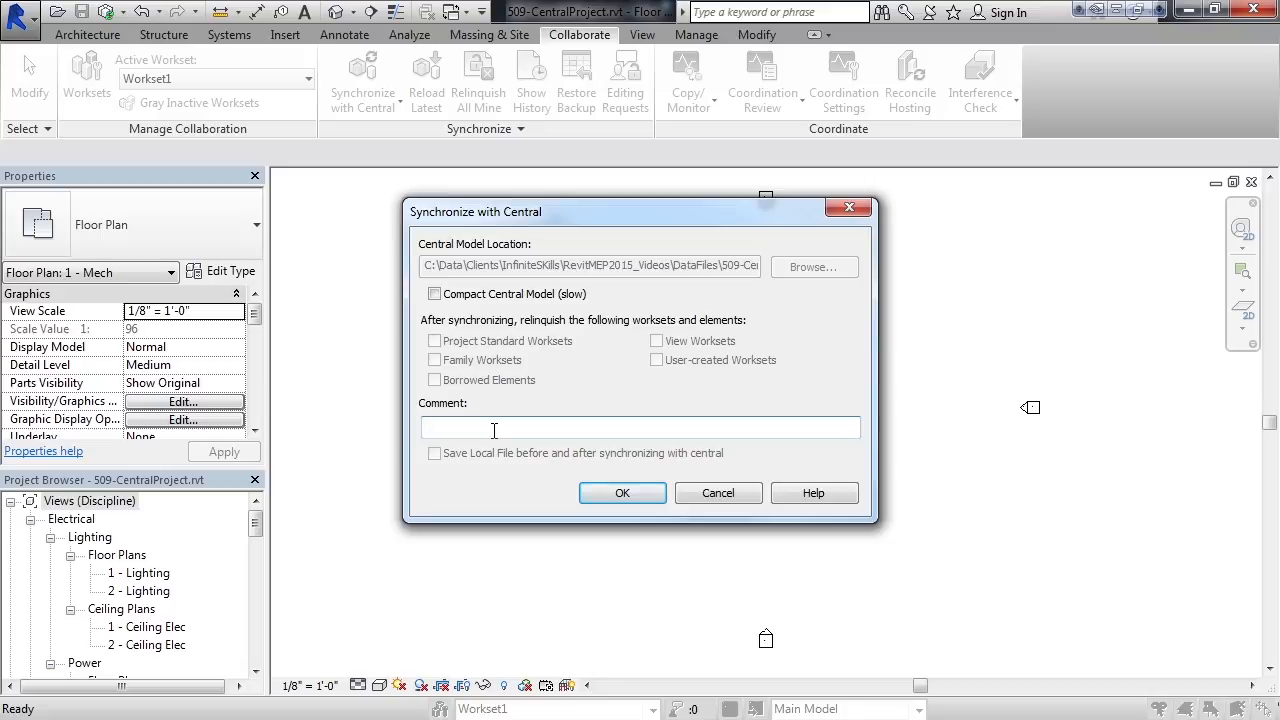
click(617, 494)
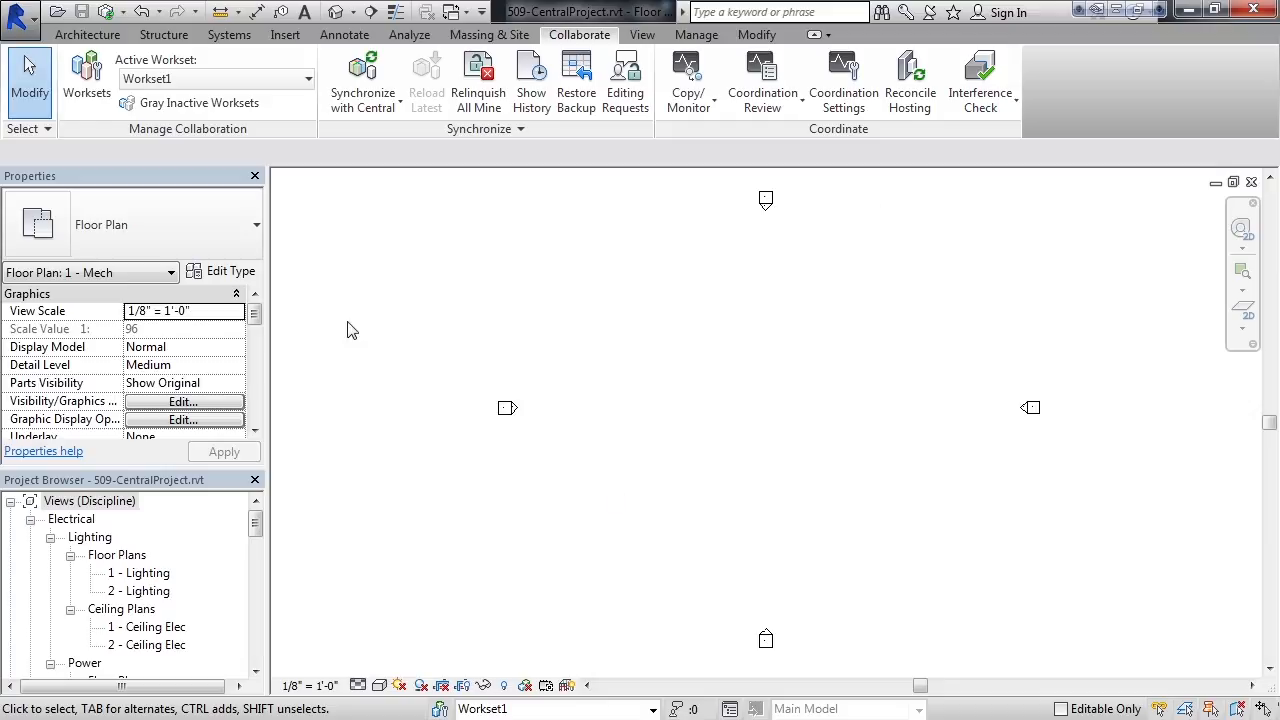
- Check the editable status and ownership of the user-created worksets
click(87, 85)
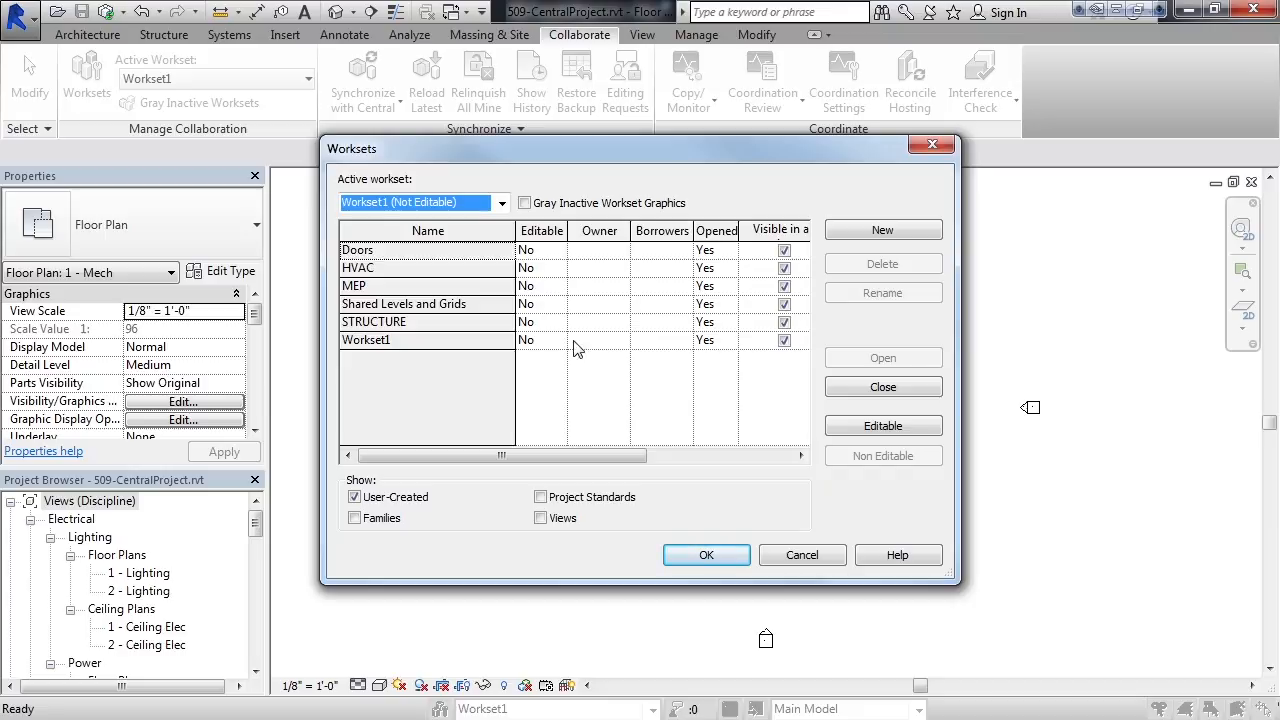
click(707, 555)
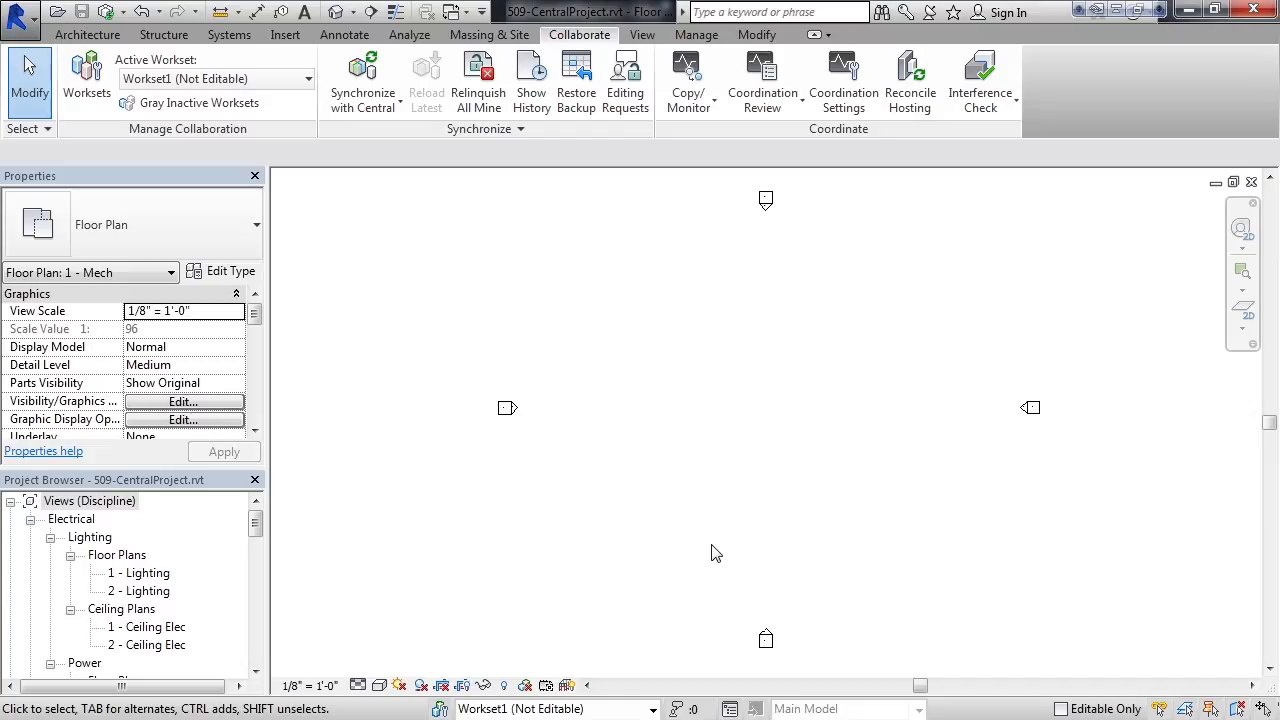
- Look for the 509-CentralProject.rvt central file in the DataFiles folder through Save As, without saving again
click(22, 28)
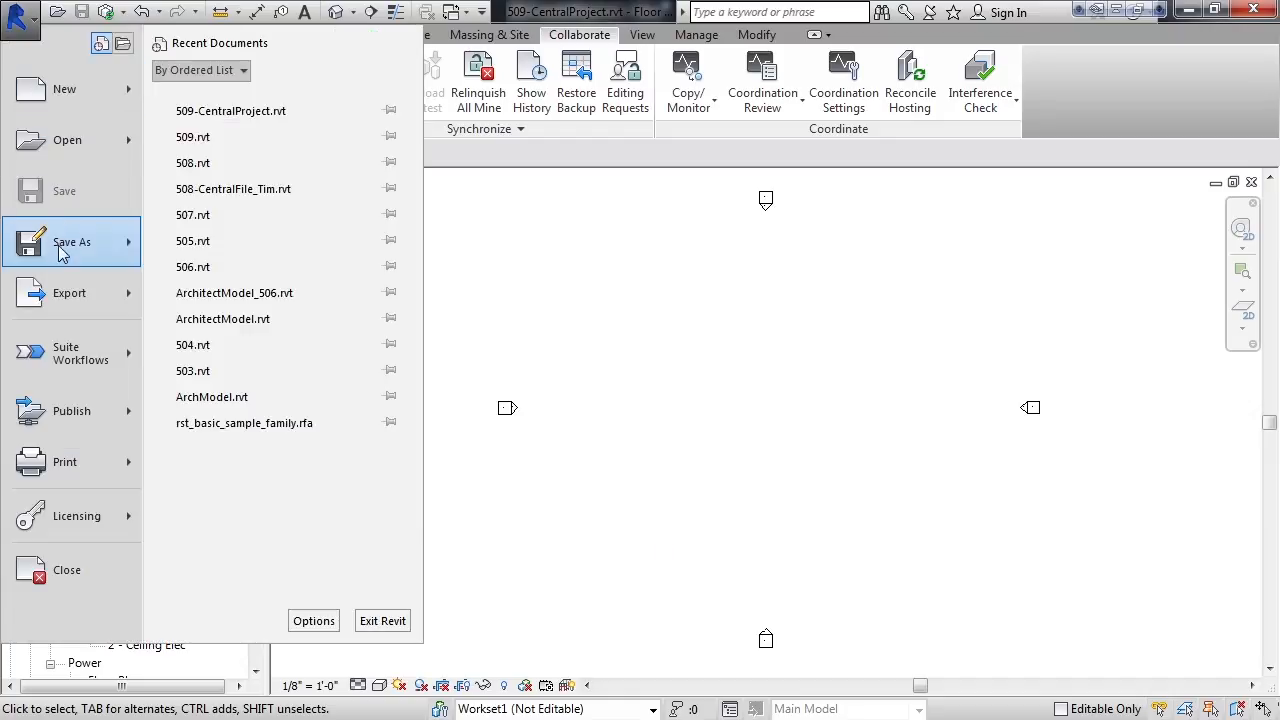
mouse_move(58, 255)
click(226, 124)
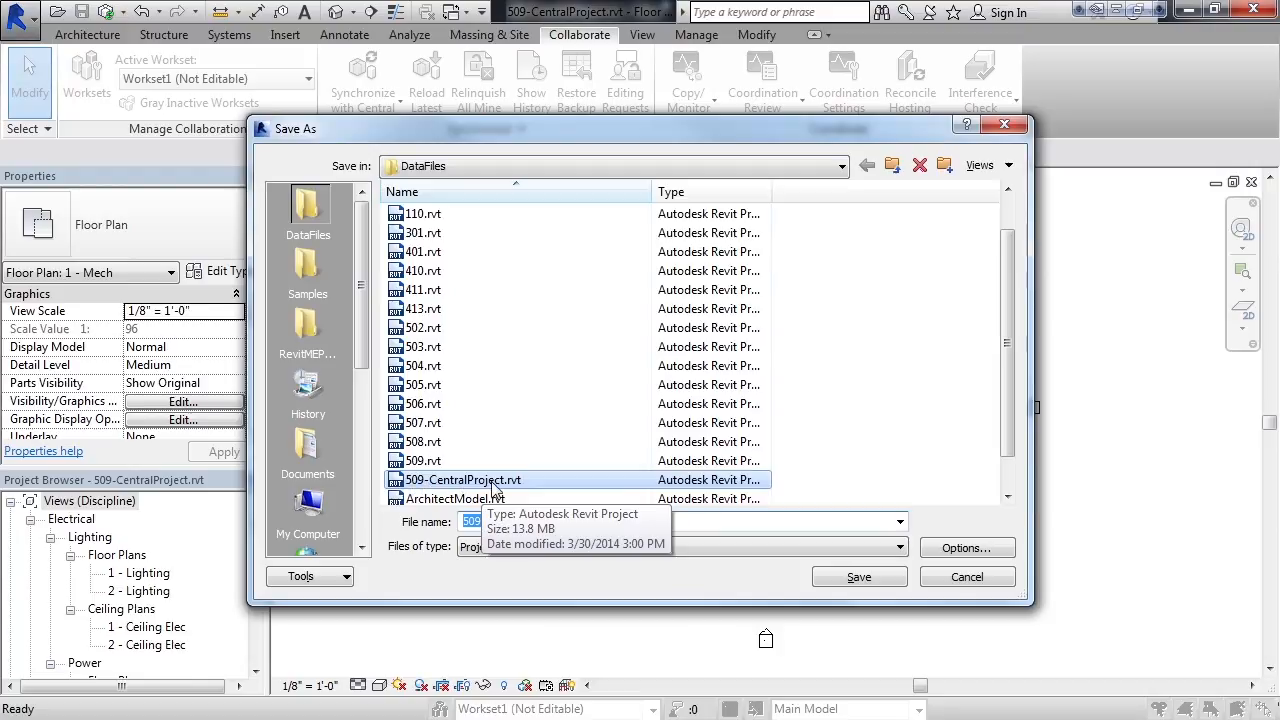
click(960, 580)
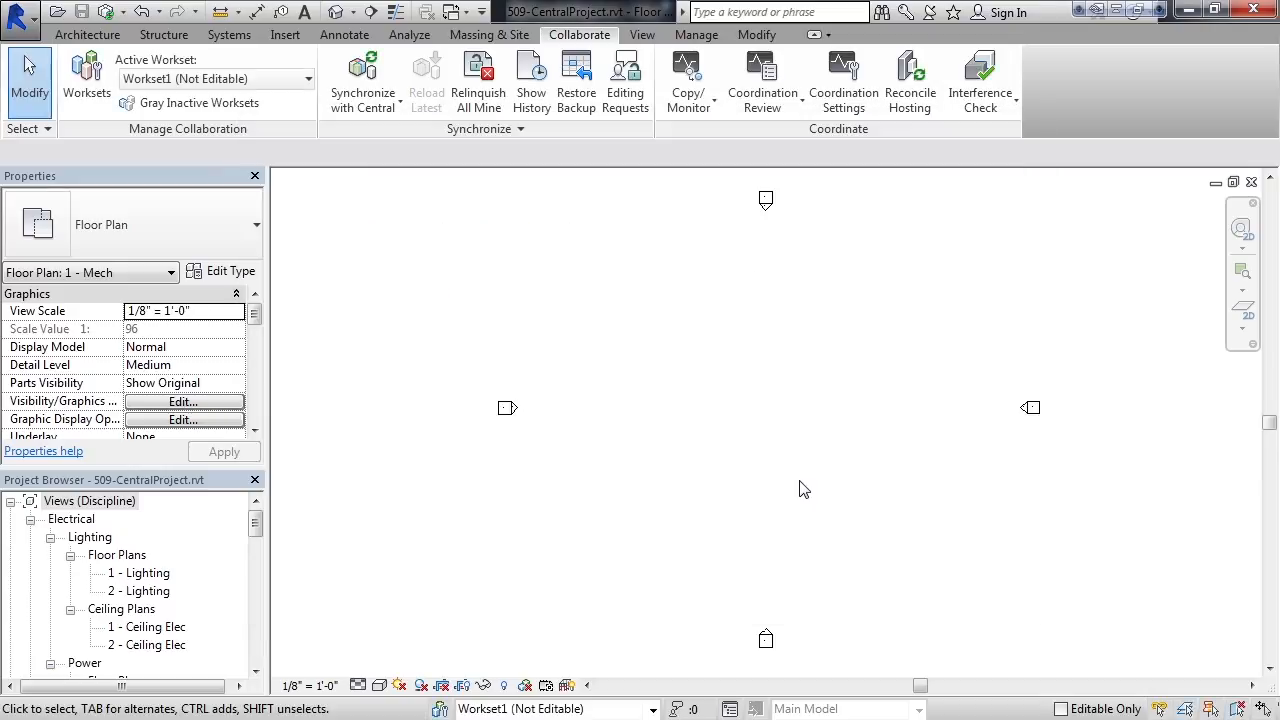